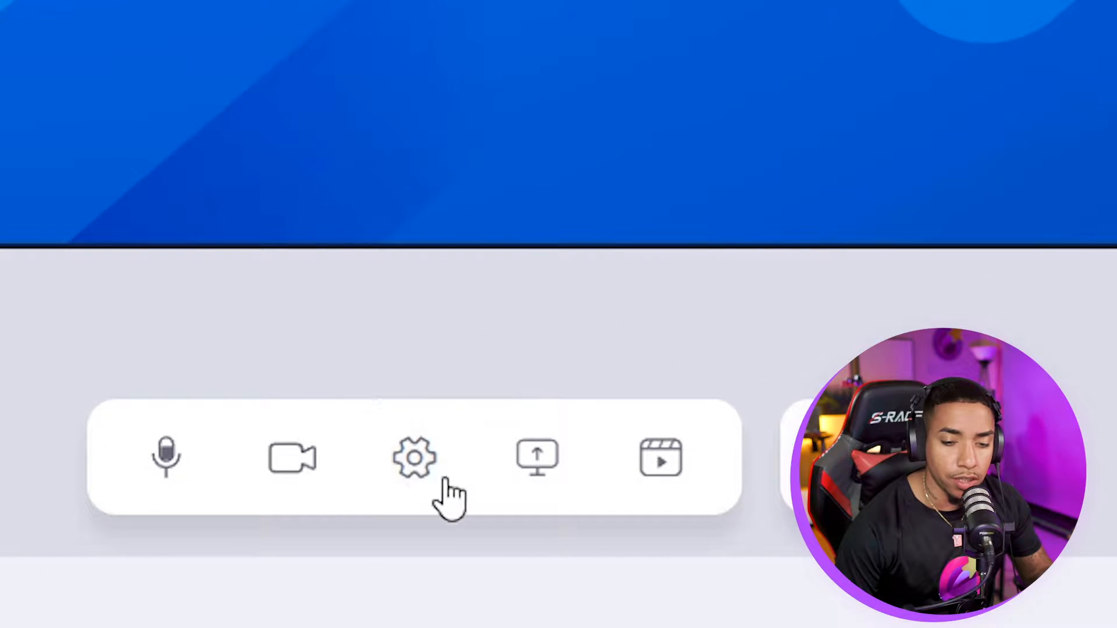
- Resize the webcam feed with its corner handles and place it on the blue background
left_click(415, 465)
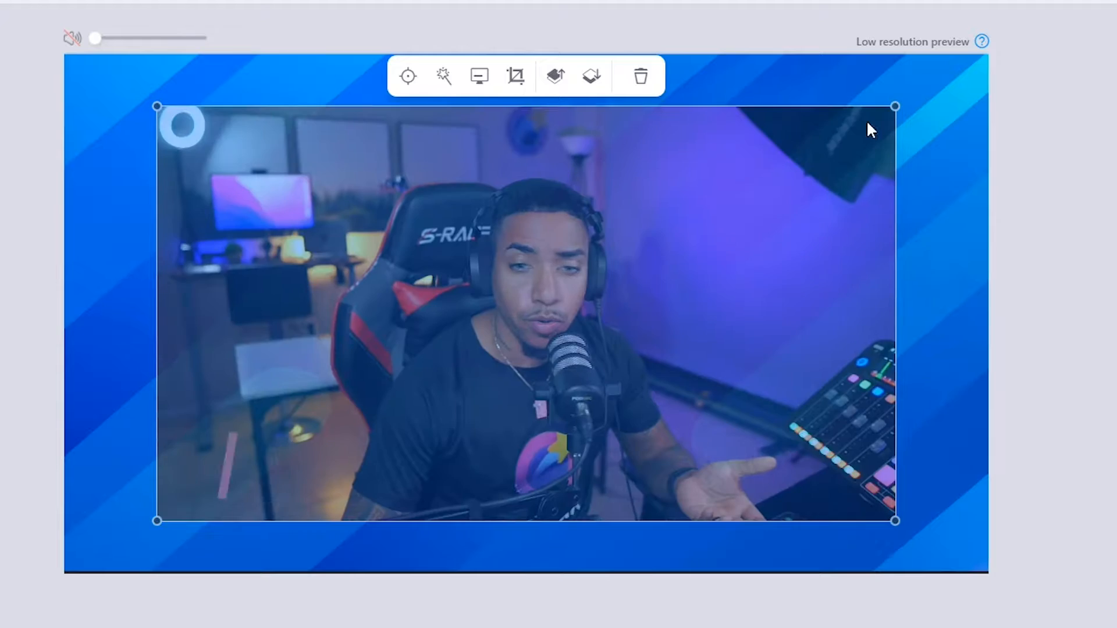
left_click_drag(867, 121, 392, 387)
left_click_drag(345, 418, 272, 453)
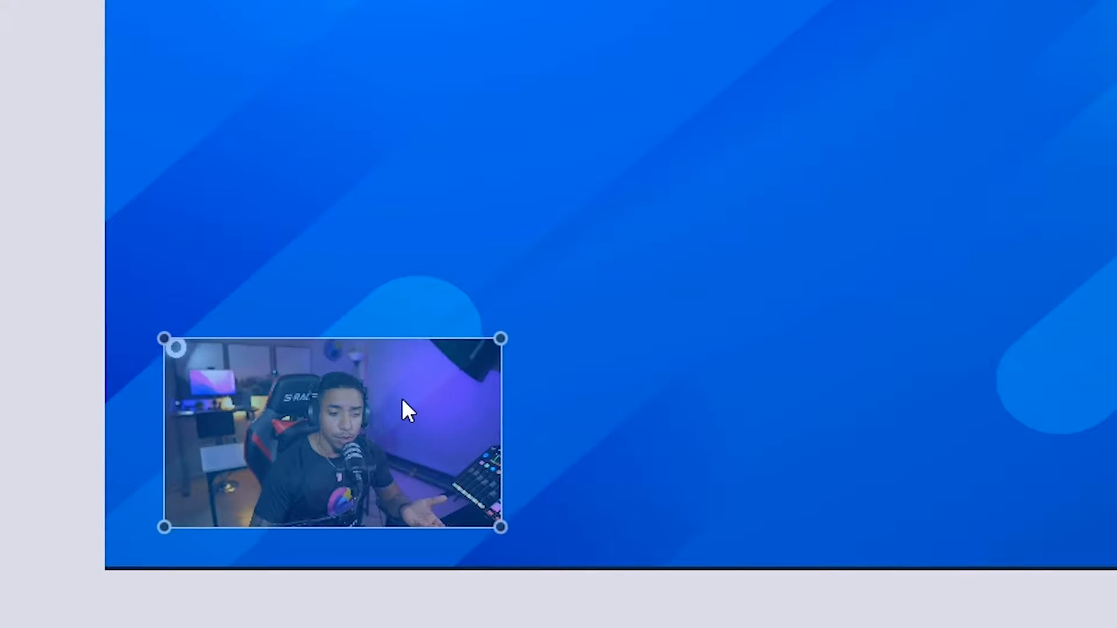
left_click_drag(402, 400, 386, 405)
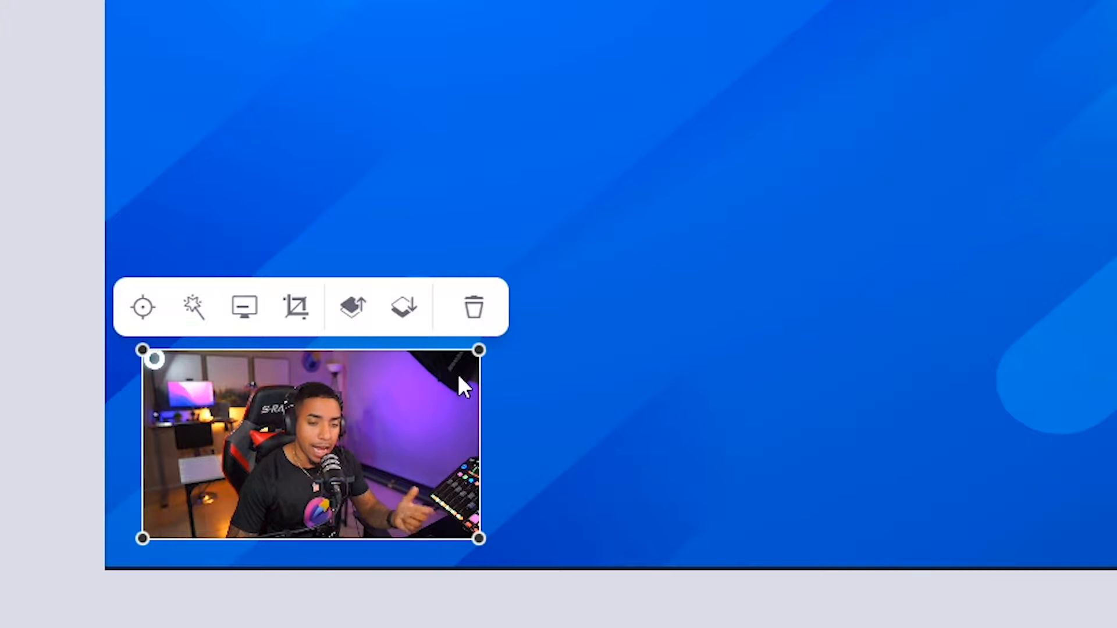
left_click_drag(478, 352, 938, 89)
left_click_drag(524, 237, 598, 195)
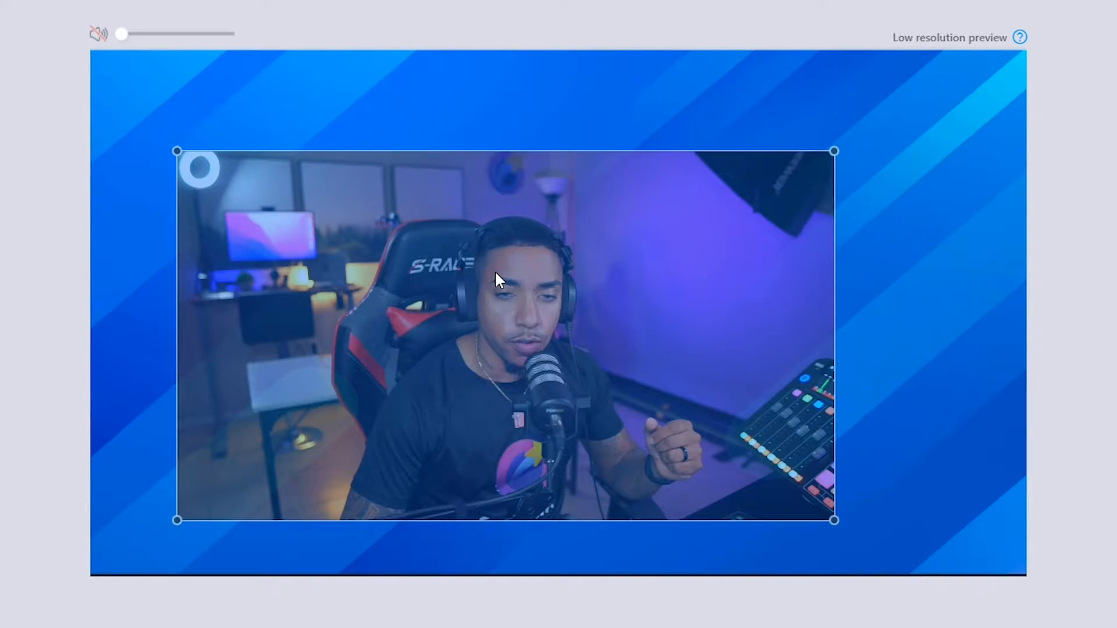
left_click_drag(496, 273, 496, 273)
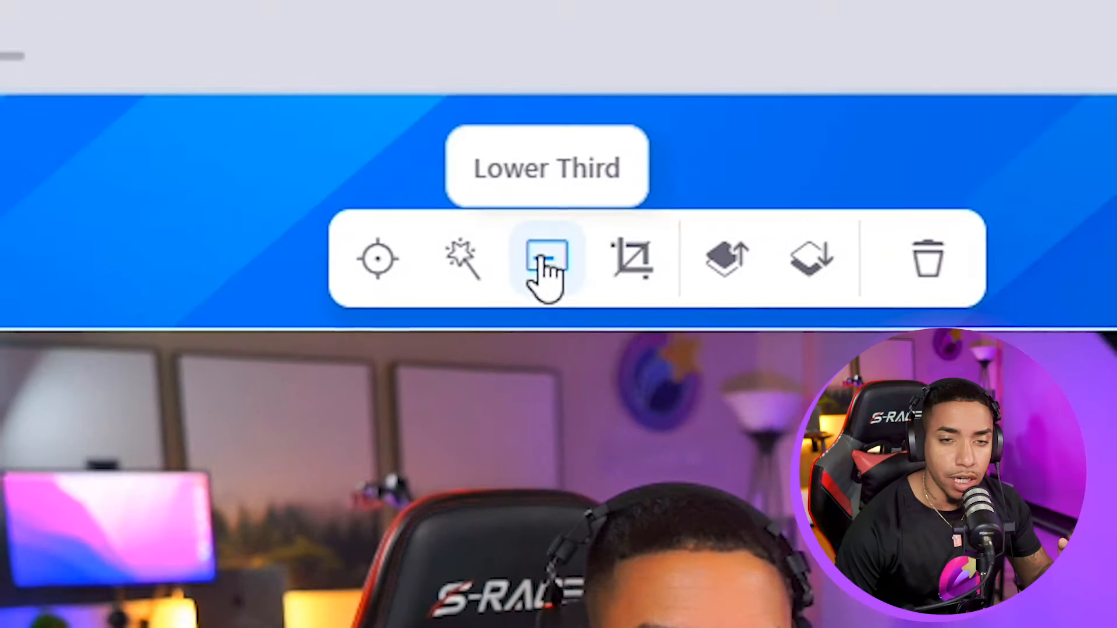
left_click(460, 124)
left_click(321, 150)
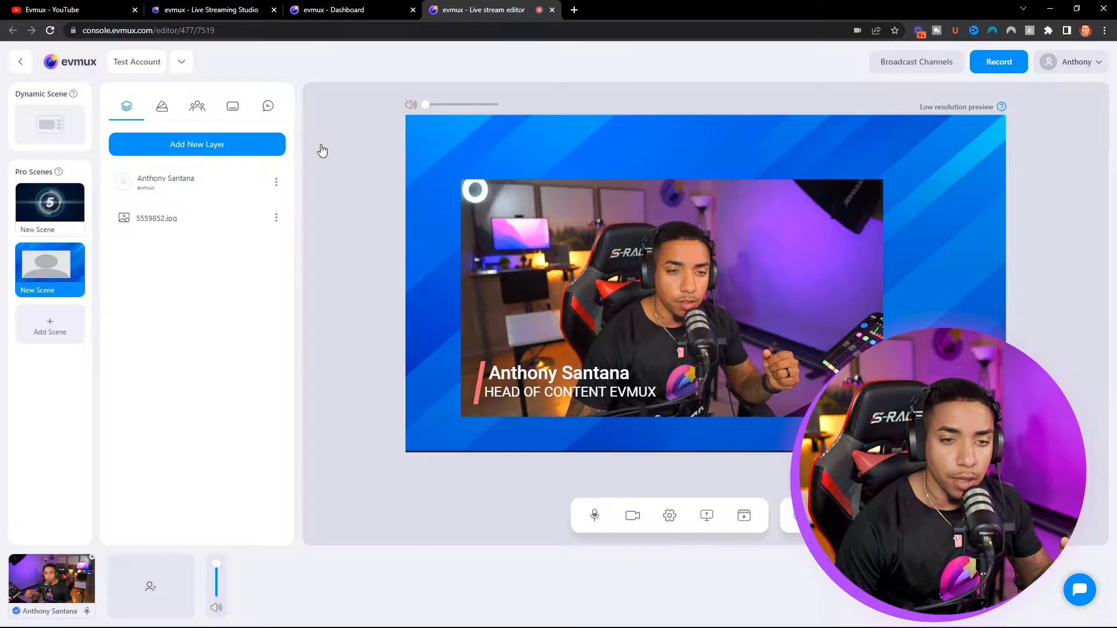
left_click(630, 236)
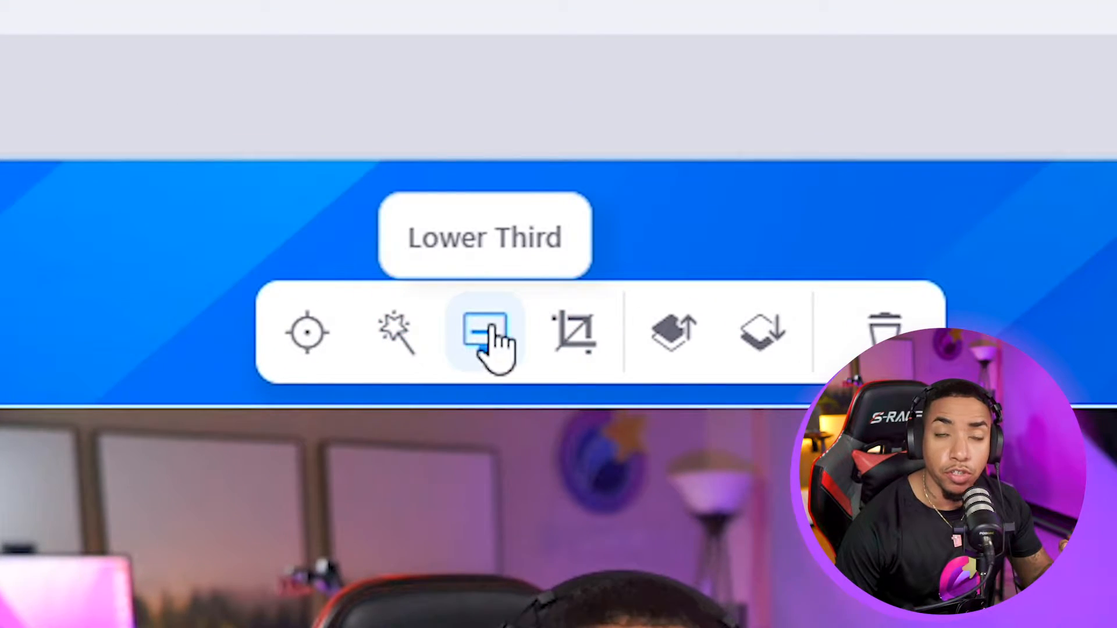
left_click(491, 343)
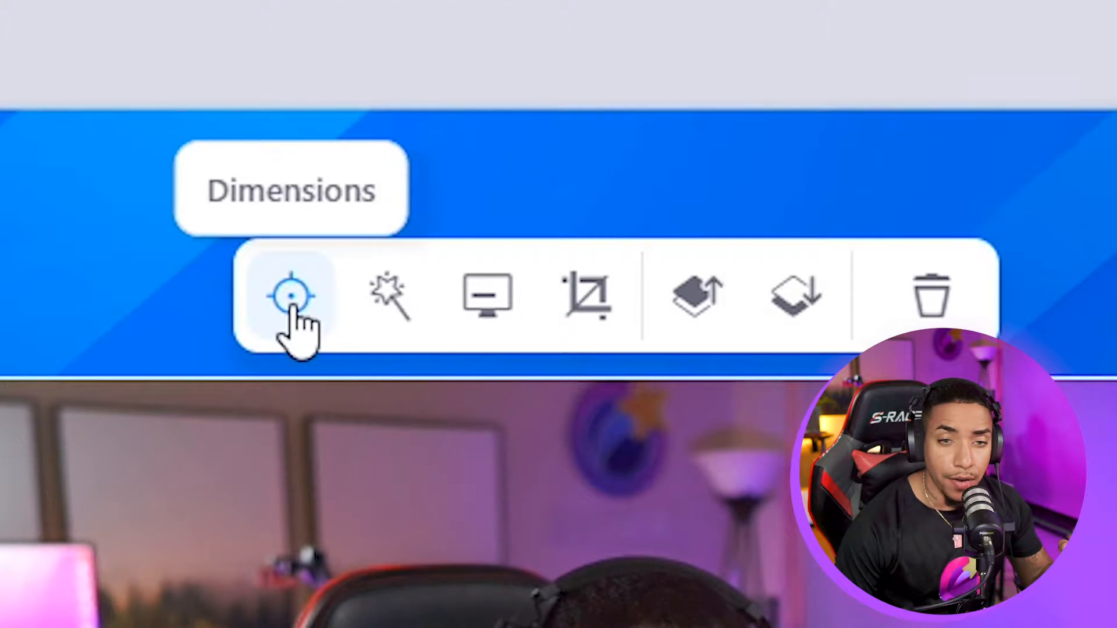
- Round the webcam's corners to 960px and stretch it to the canvas
left_click(390, 308)
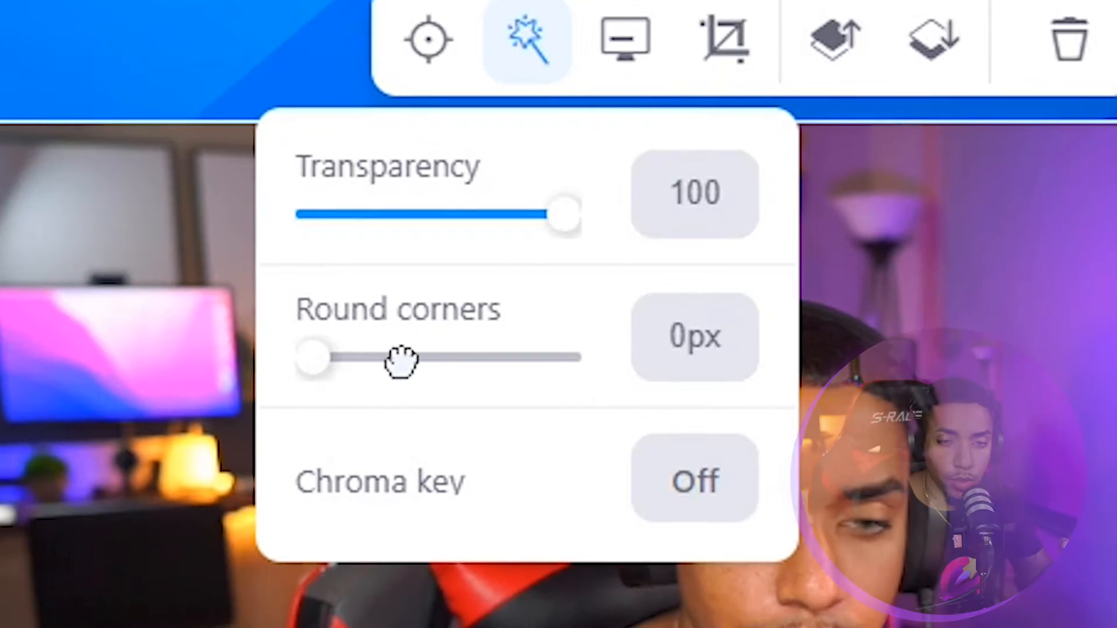
left_click_drag(263, 619, 497, 627)
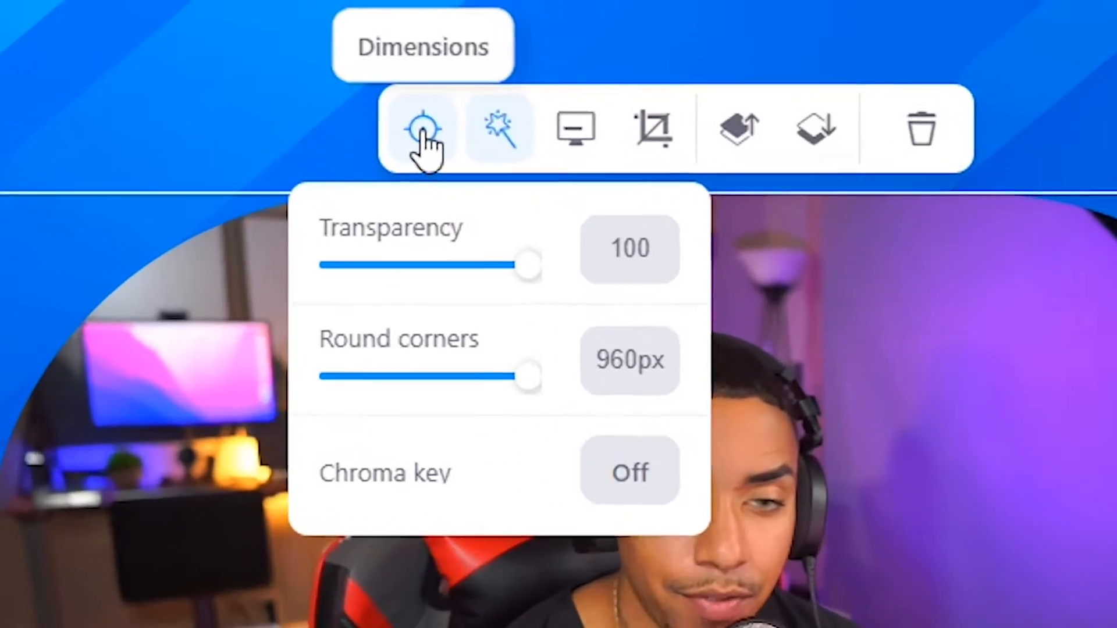
left_click(368, 74)
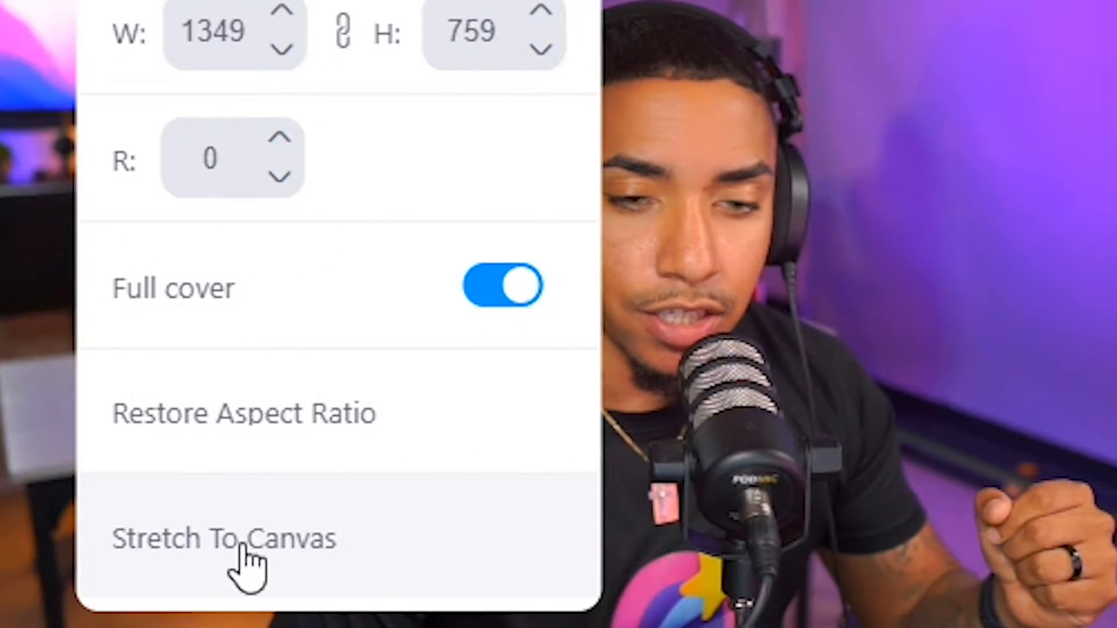
left_click(243, 547)
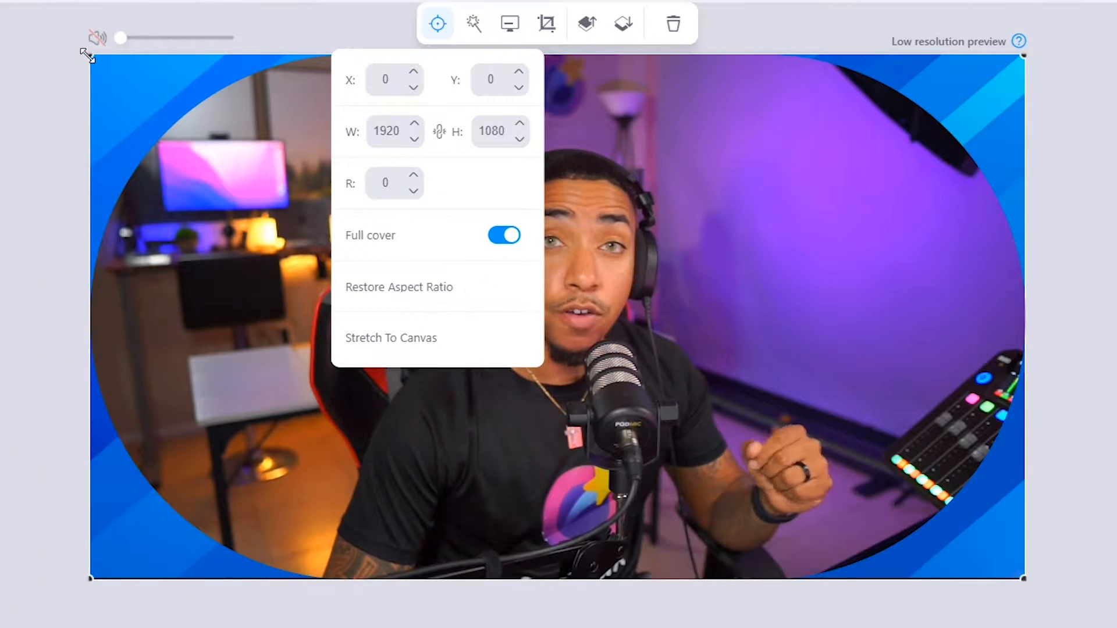
- Shrink the round webcam, move it to the left edge, and reshape it into a tall pill
left_click_drag(90, 56, 517, 109)
left_click_drag(593, 164, 316, 207)
left_click_drag(589, 102, 298, 342)
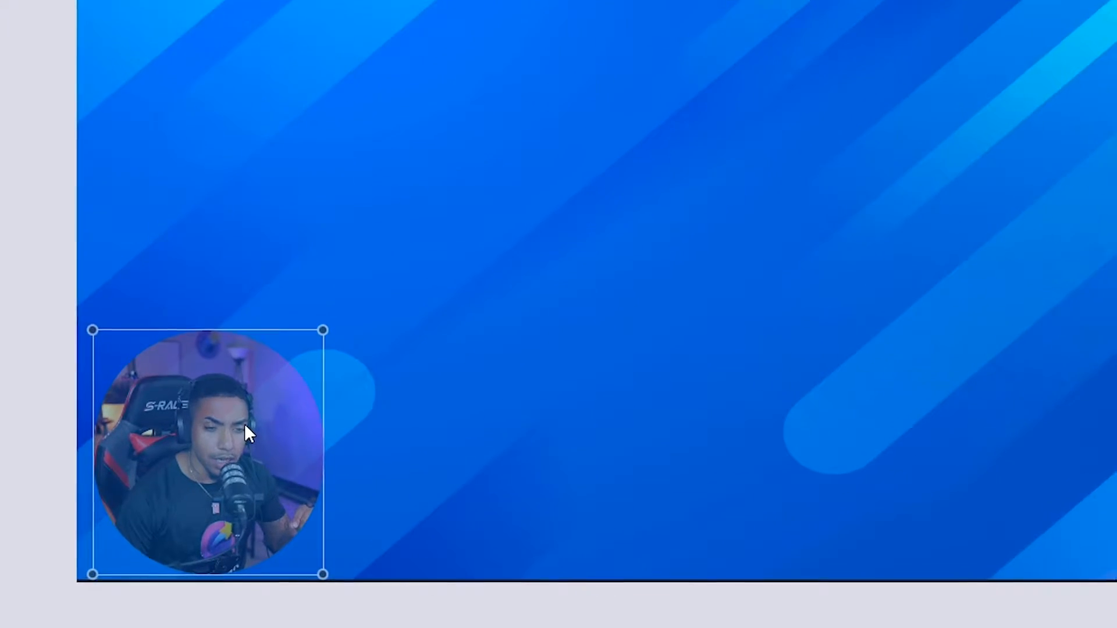
left_click(244, 424)
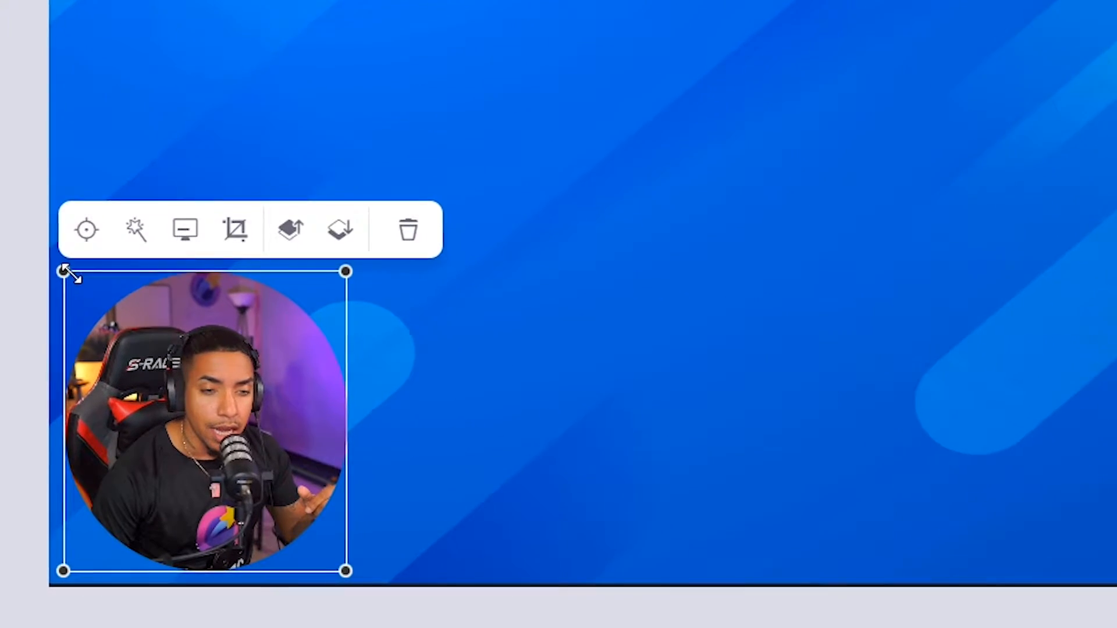
left_click_drag(64, 271, 147, 93)
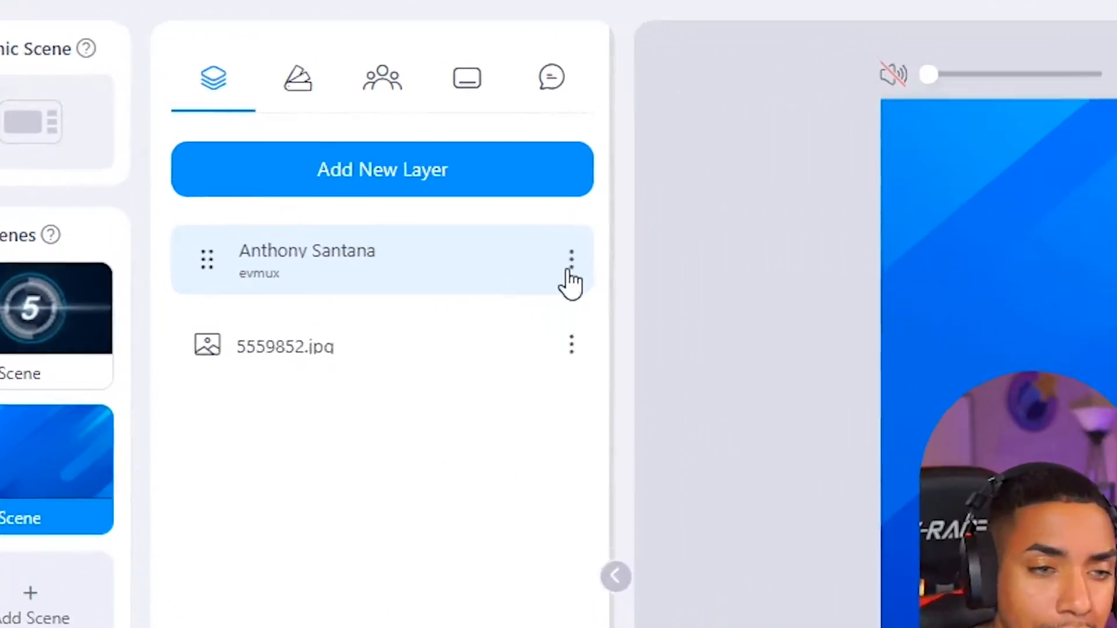
- Lock both the webcam layer and the 5559852.jpg background layer
left_click(212, 142)
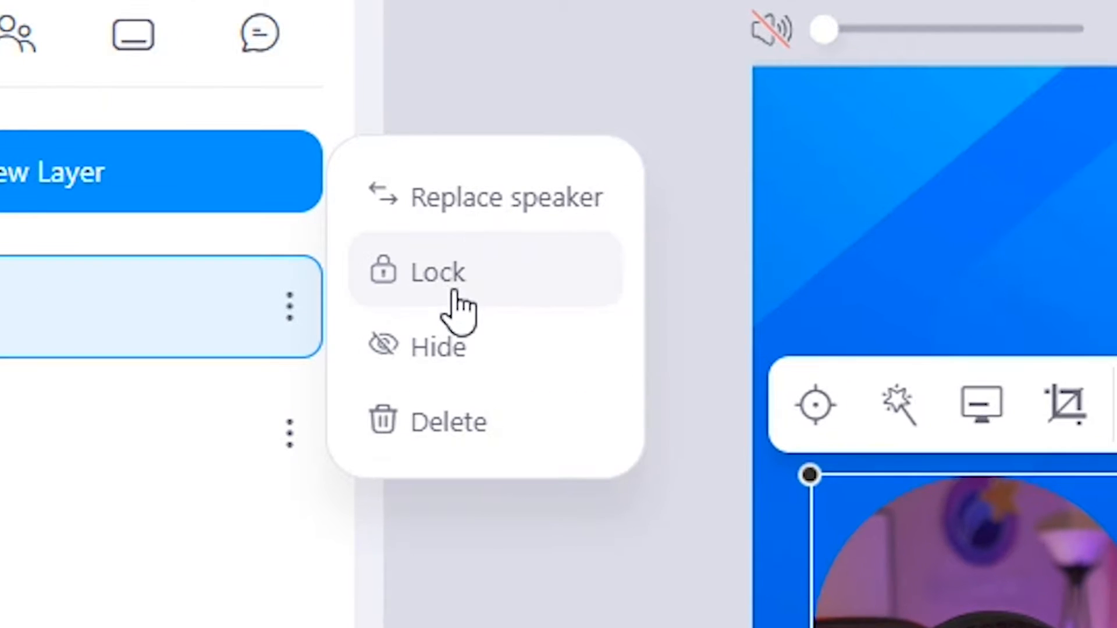
left_click(698, 247)
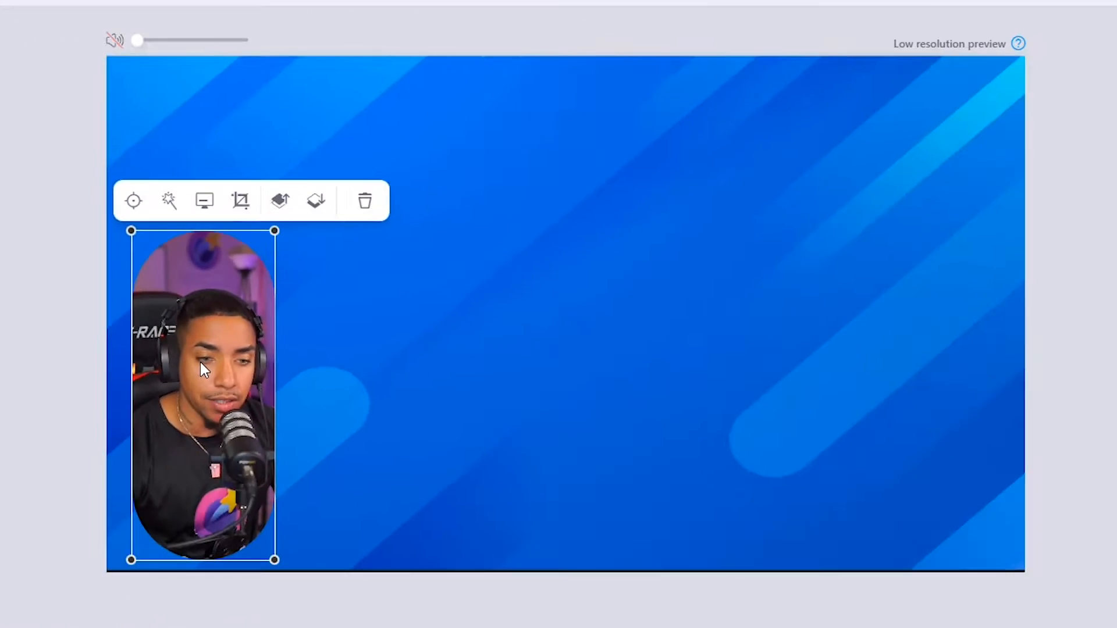
mouse_move(205, 365)
left_mouse_down()
mouse_move(230, 363)
mouse_move(176, 361)
mouse_move(200, 364)
left_mouse_up()
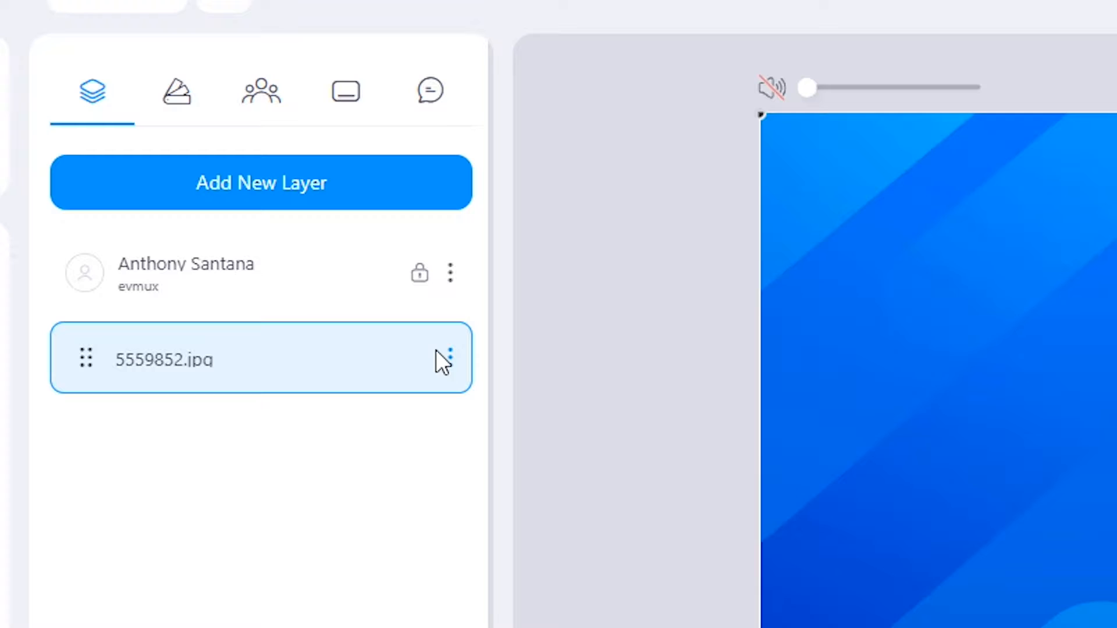
left_click(451, 356)
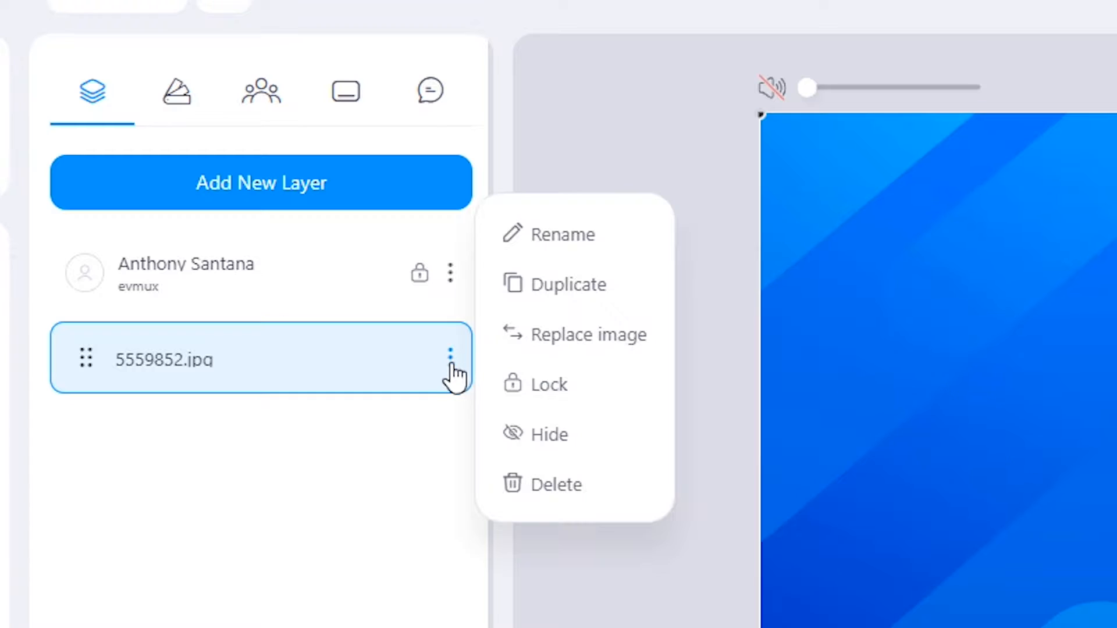
left_click(550, 385)
left_click(278, 271)
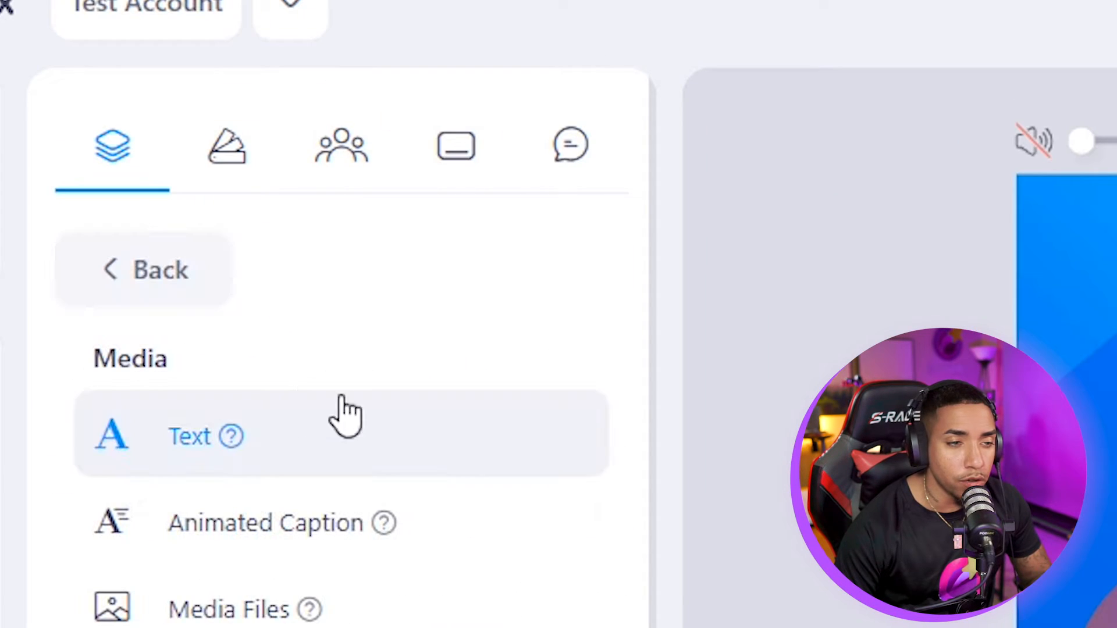
- Add the uploaded talking-head video from Media Files as a new layer
left_click(122, 273)
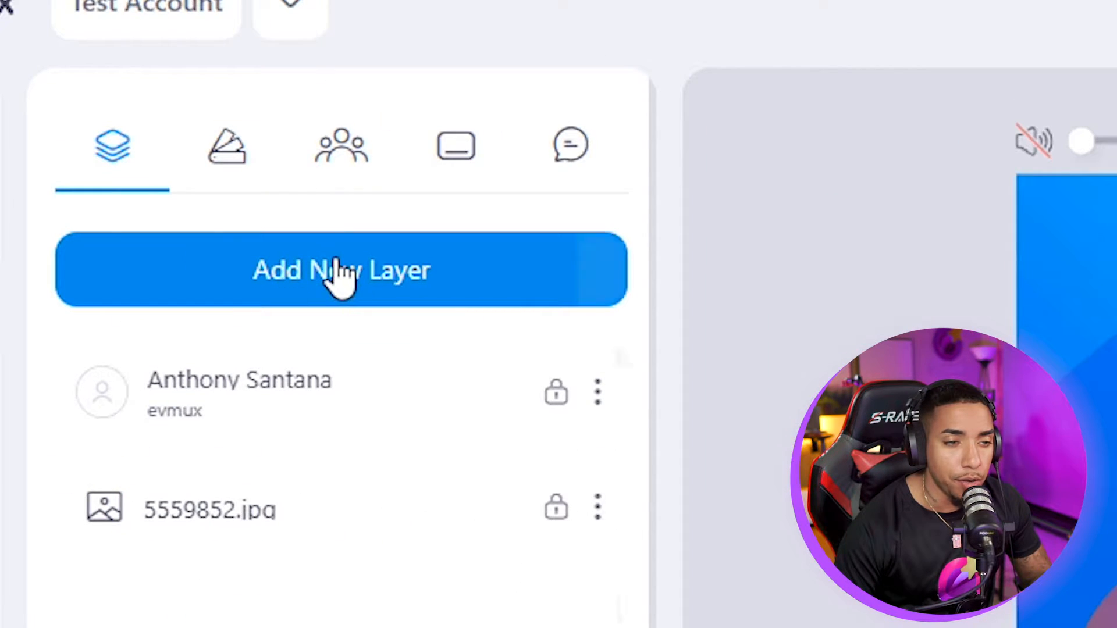
left_click(337, 274)
left_click(190, 609)
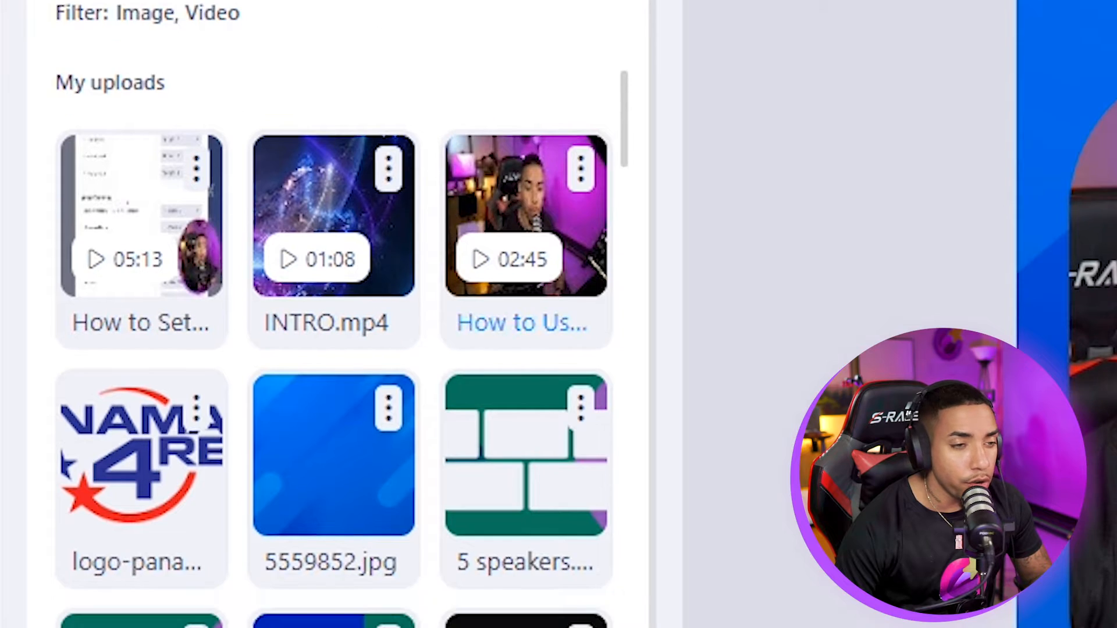
left_click(530, 192)
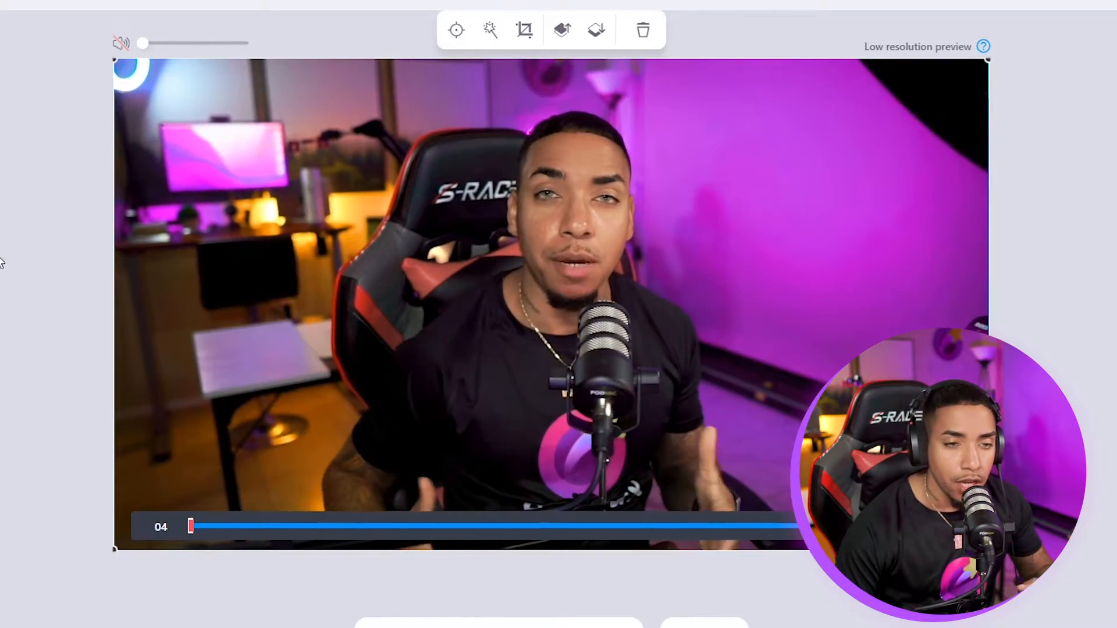
- Move the tutorial video layer up the stack, then delete it
left_click(4, 264)
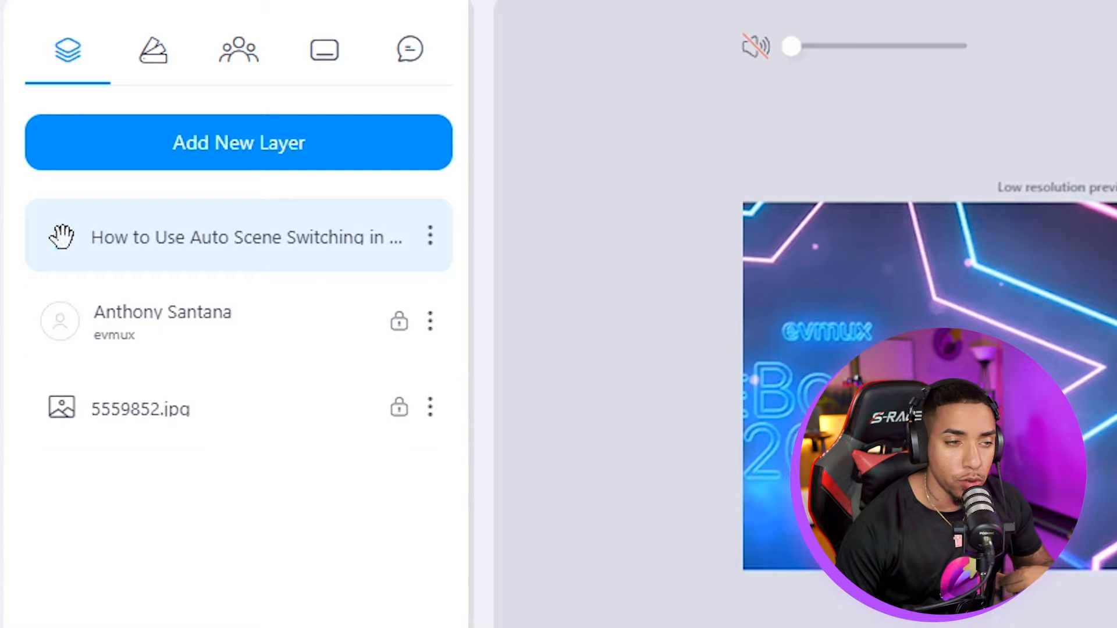
left_click_drag(73, 398, 74, 361)
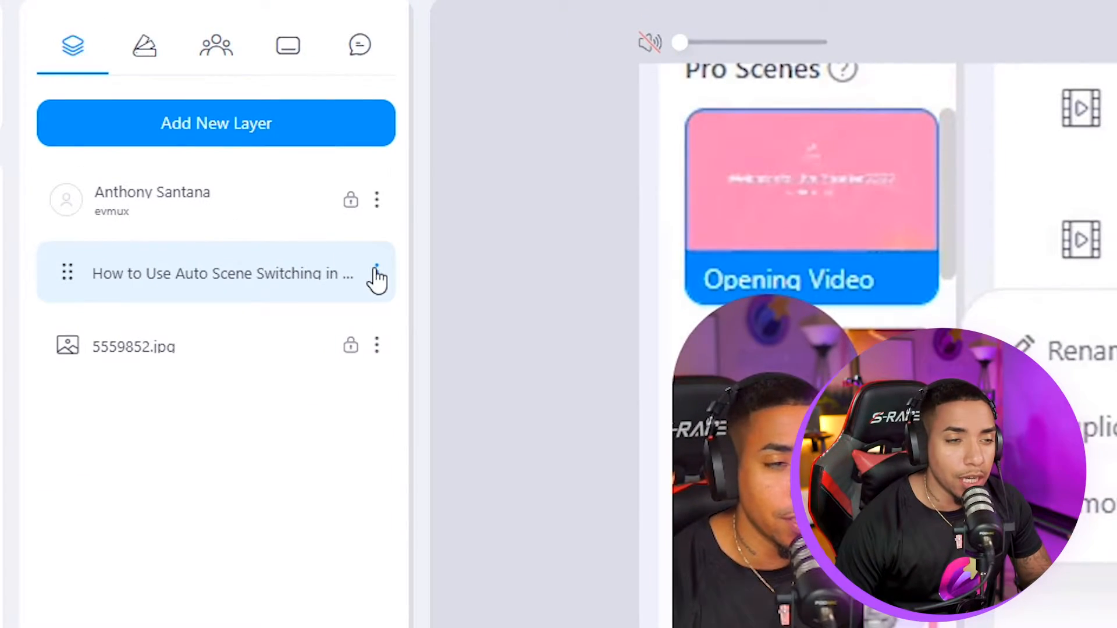
left_click(376, 272)
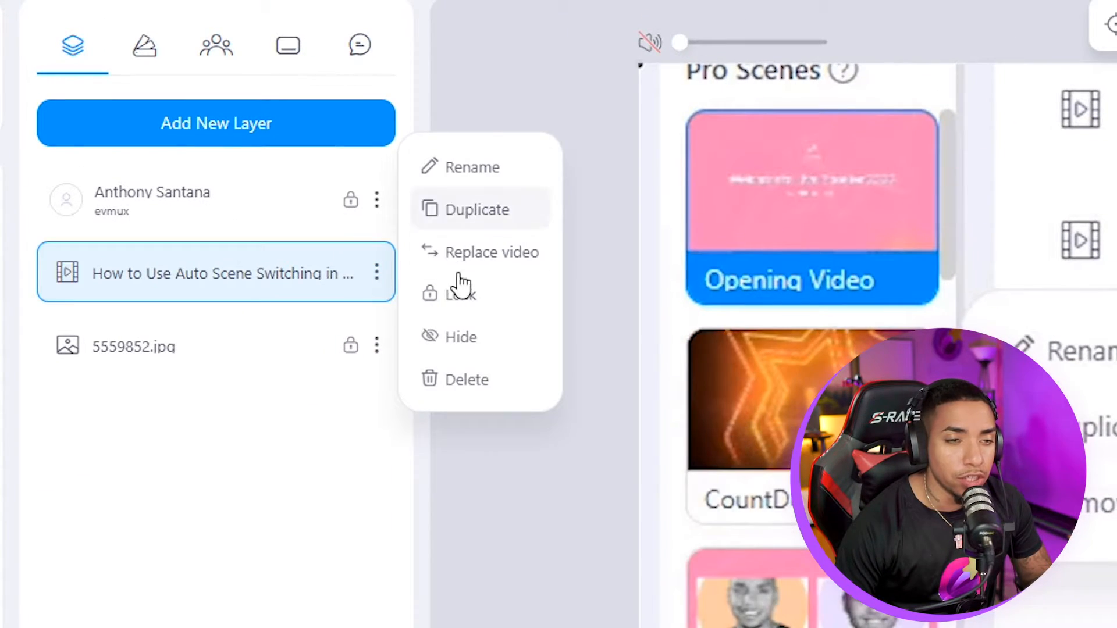
left_click(466, 390)
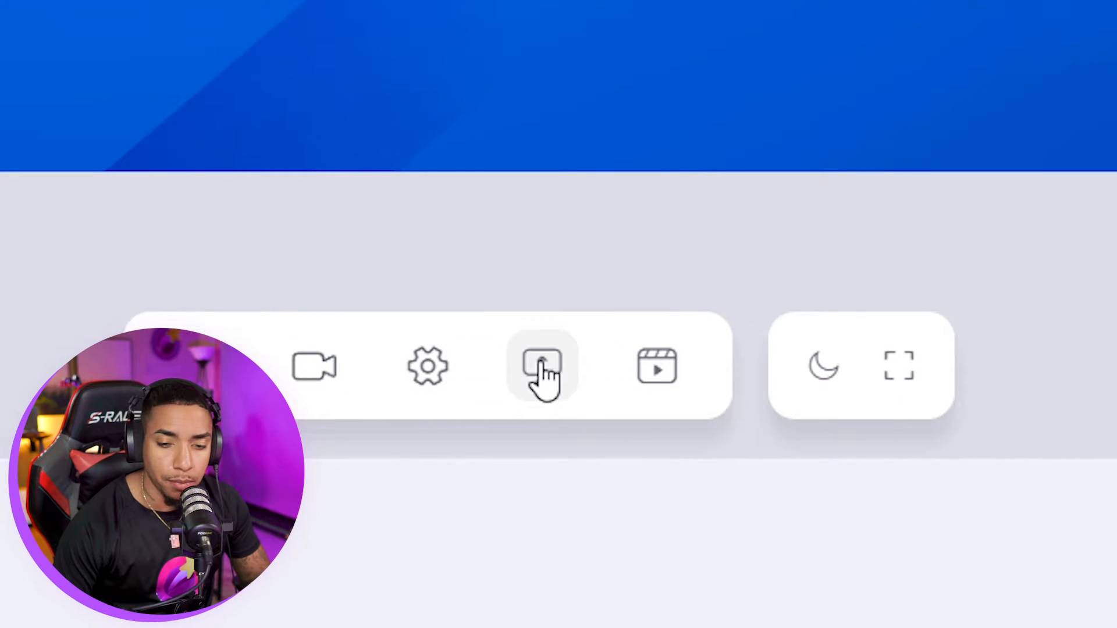
- Share Screen 2 from Chrome's Entire Screen choices into the scene
left_click(541, 368)
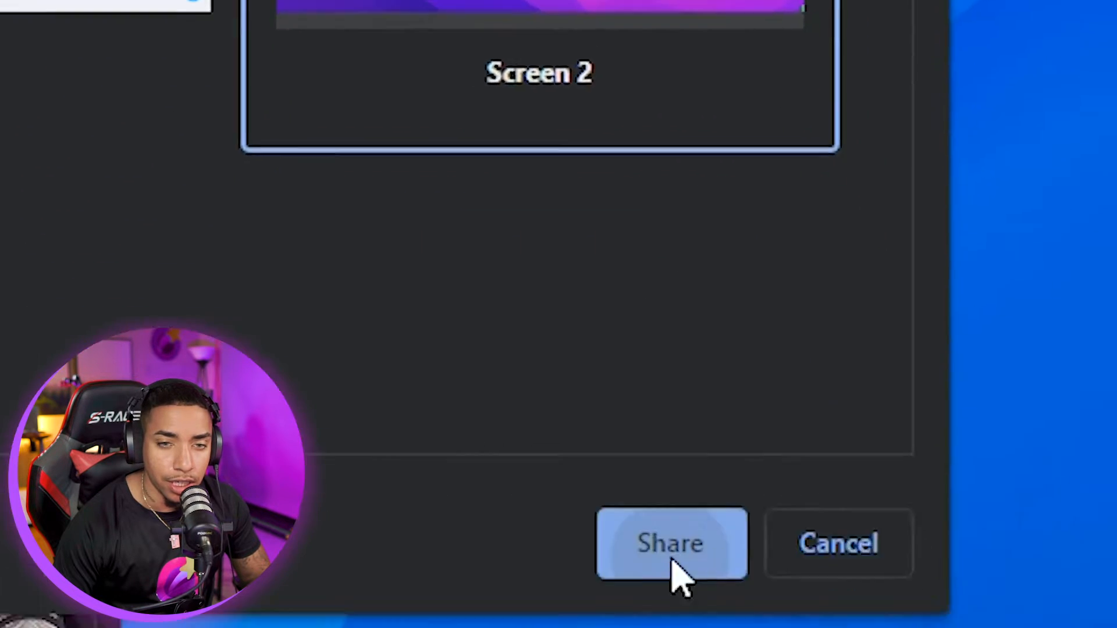
left_click(669, 552)
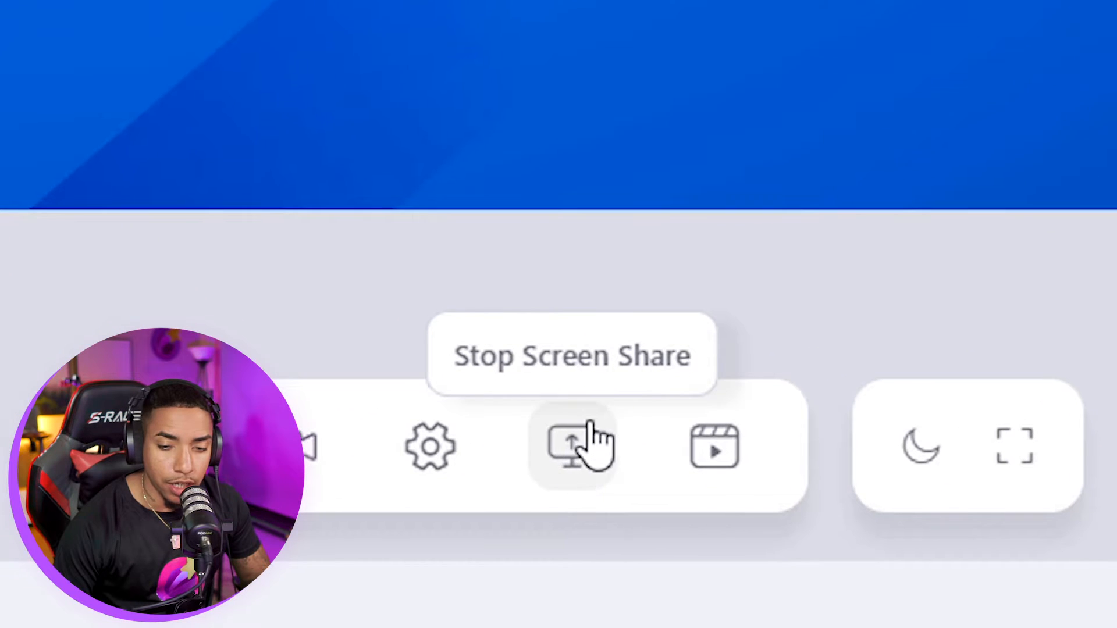
left_click(577, 443)
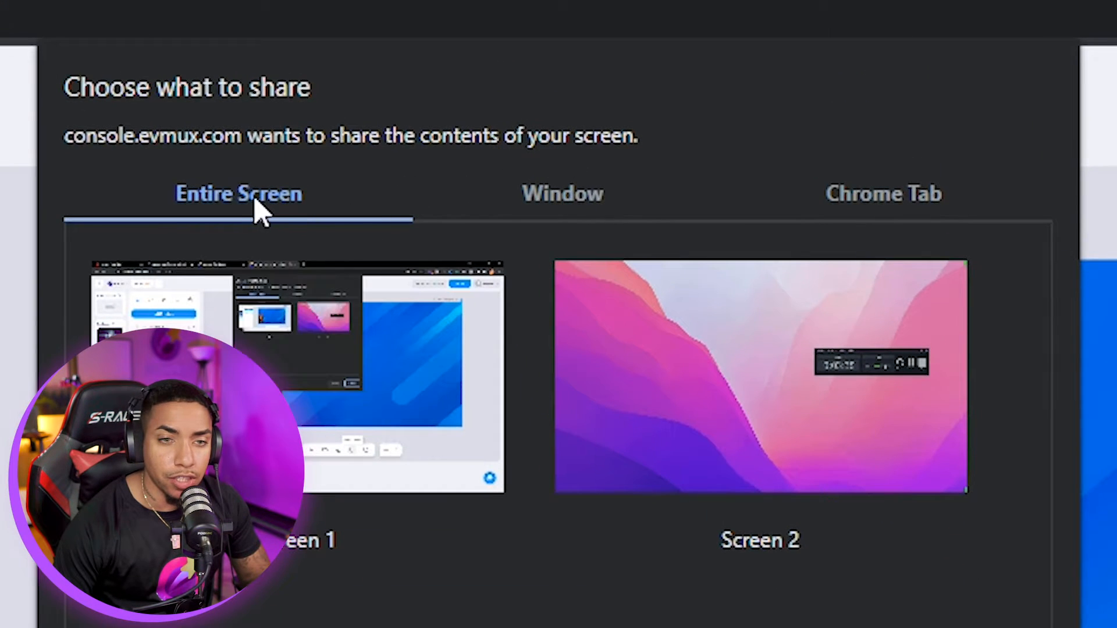
left_click(562, 198)
left_click(890, 204)
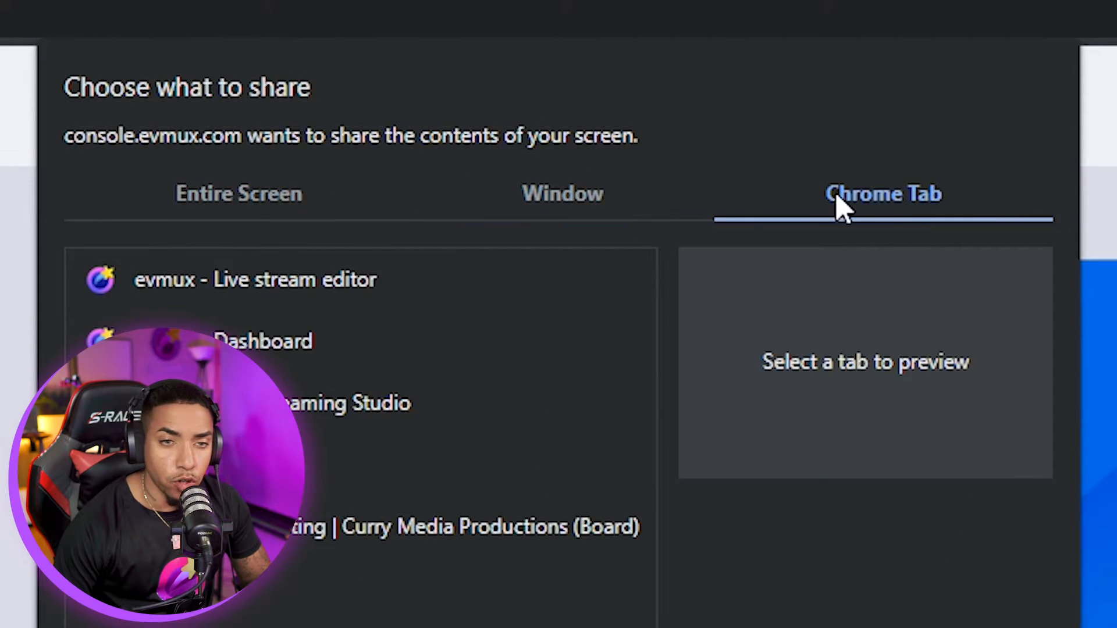
left_click(576, 201)
left_click(181, 198)
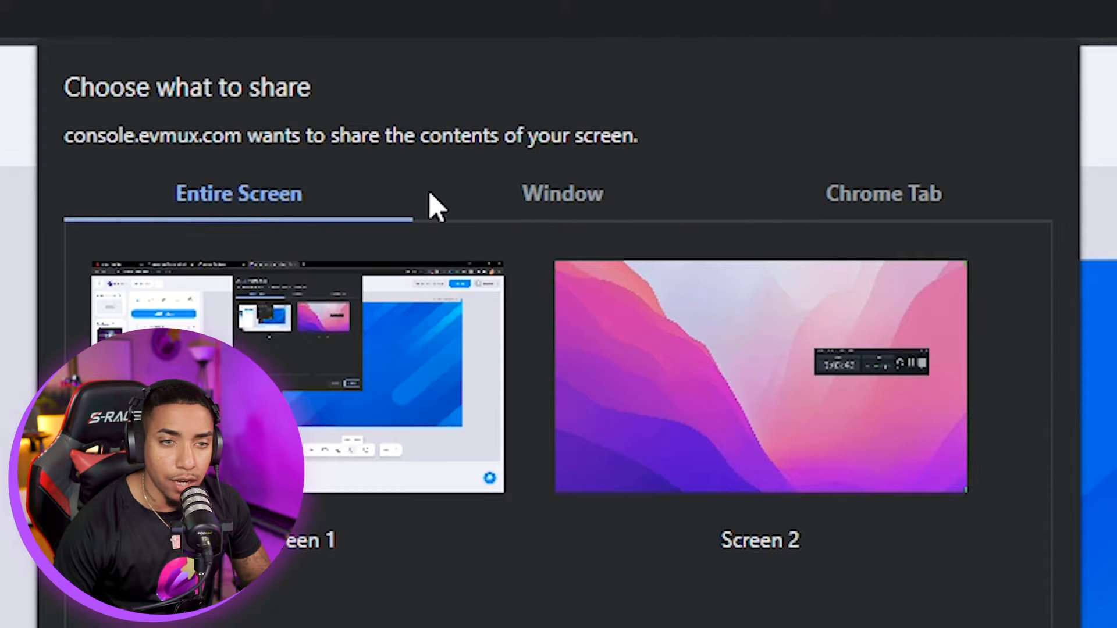
left_click(888, 209)
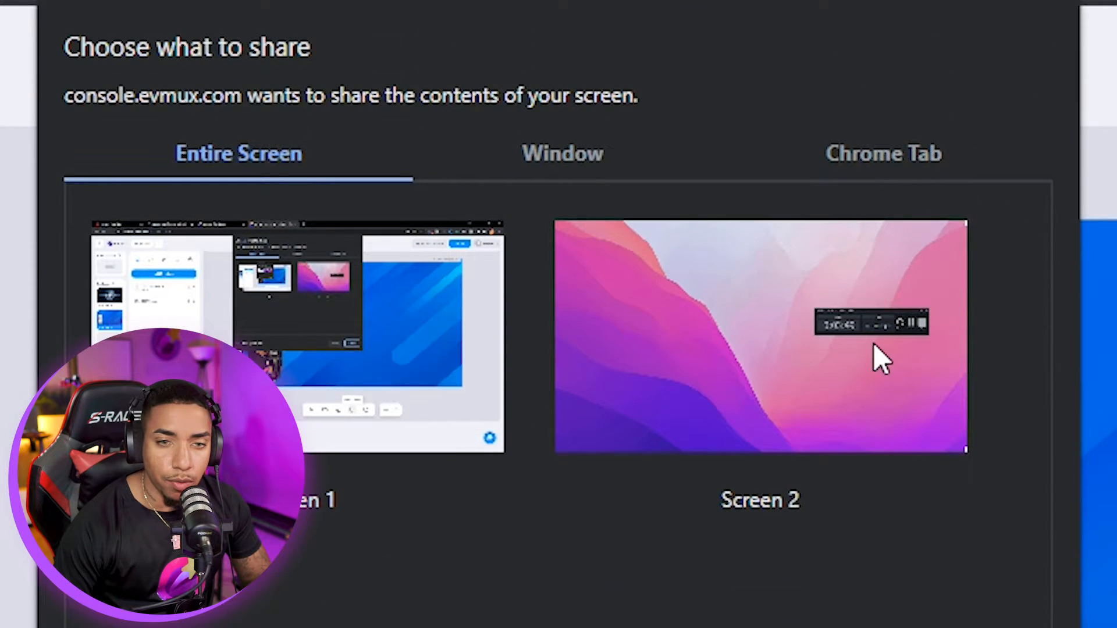
left_click(874, 344)
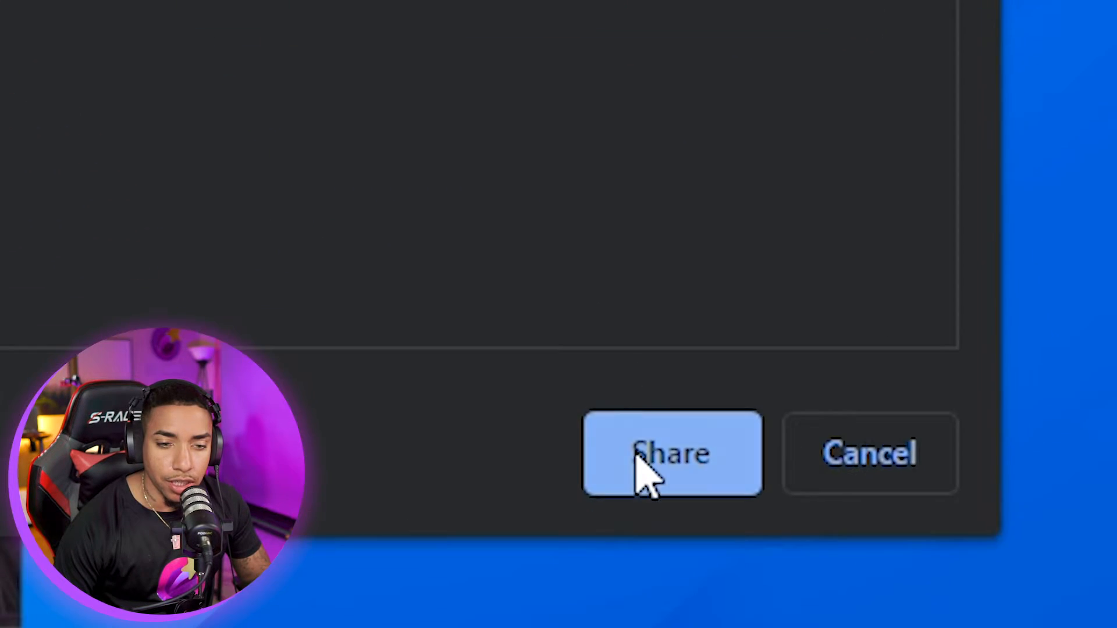
left_click(643, 469)
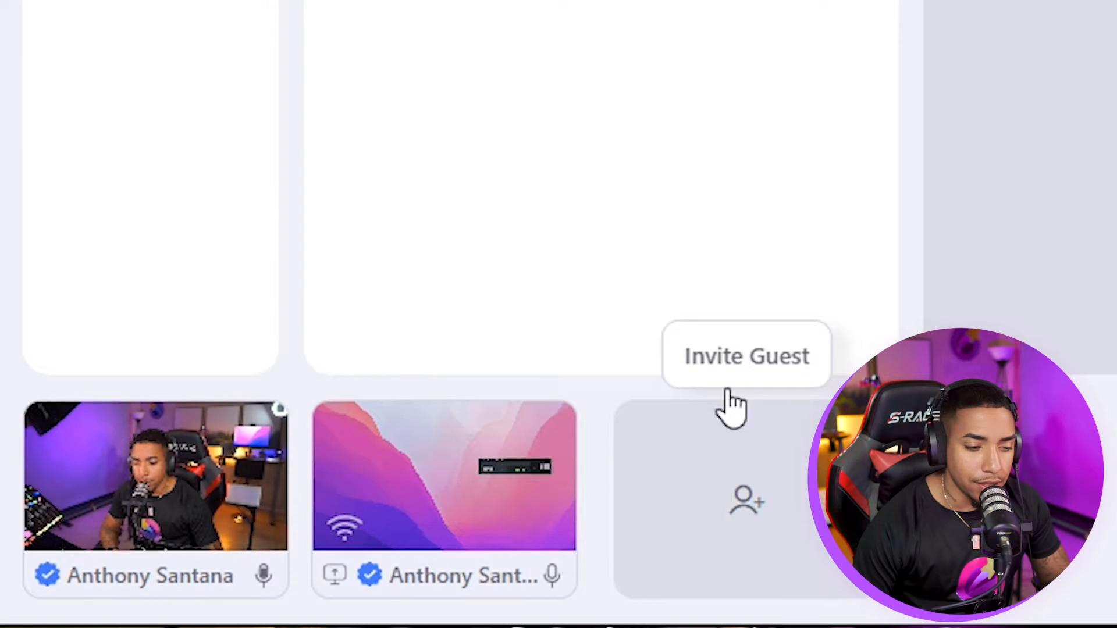
mouse_move(448, 494)
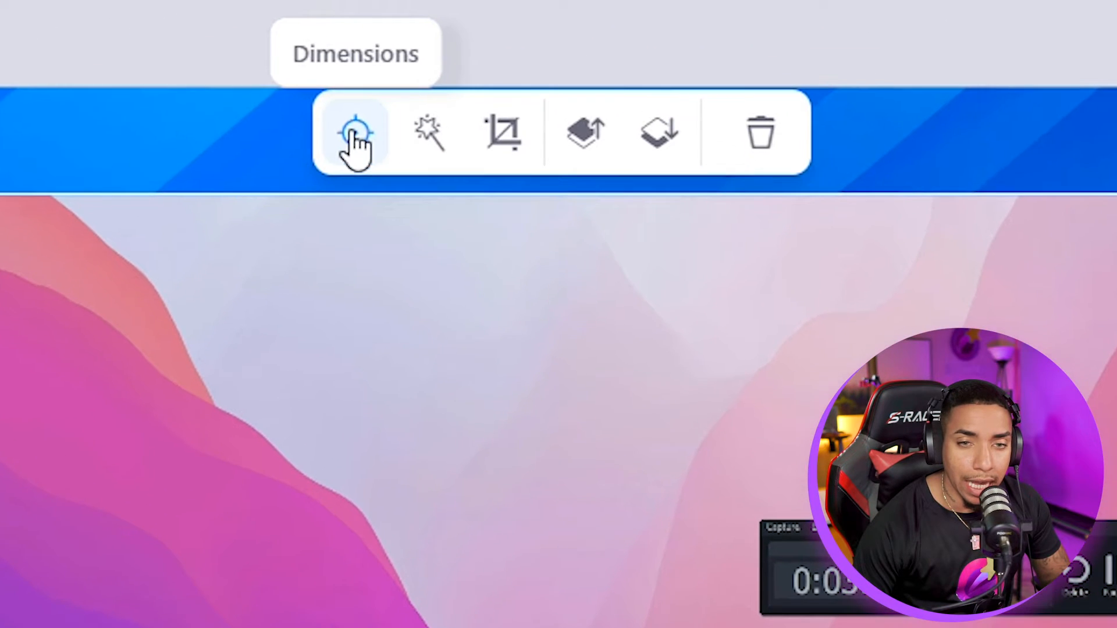
- Stretch the shared screen to fill the full 1920×1080 canvas
left_click(452, 52)
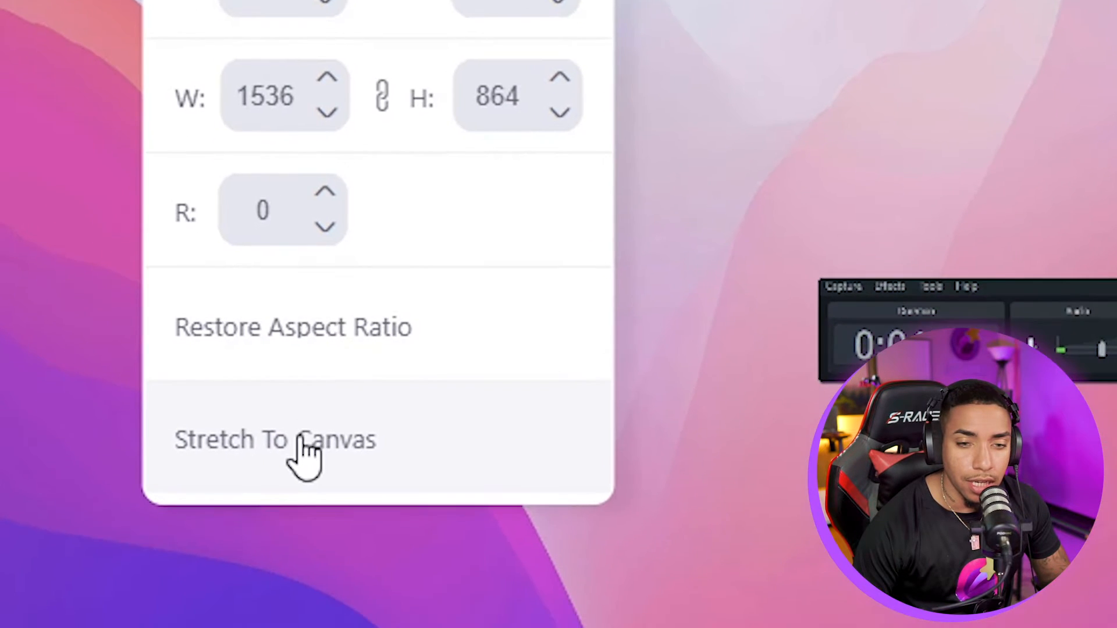
left_click(288, 602)
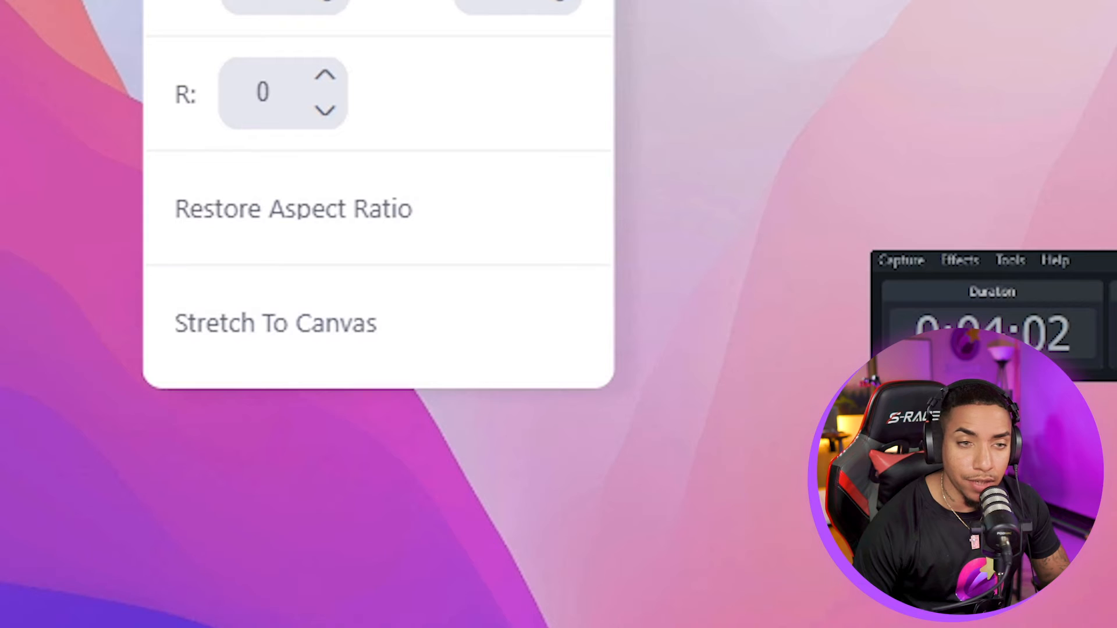
left_click(953, 402)
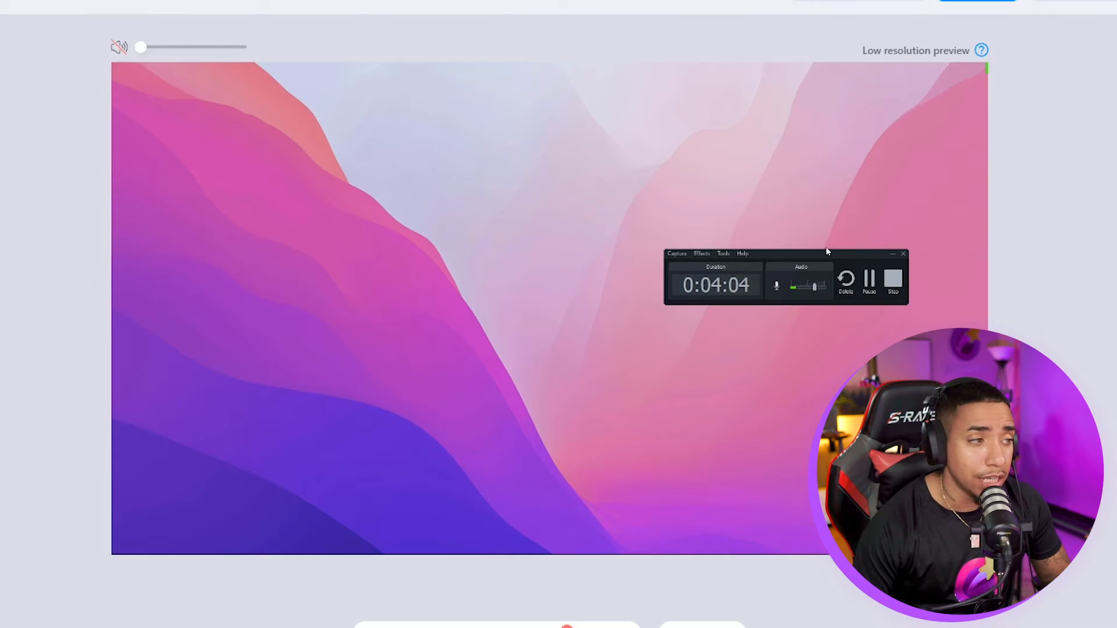
left_click_drag(826, 252, 869, 125)
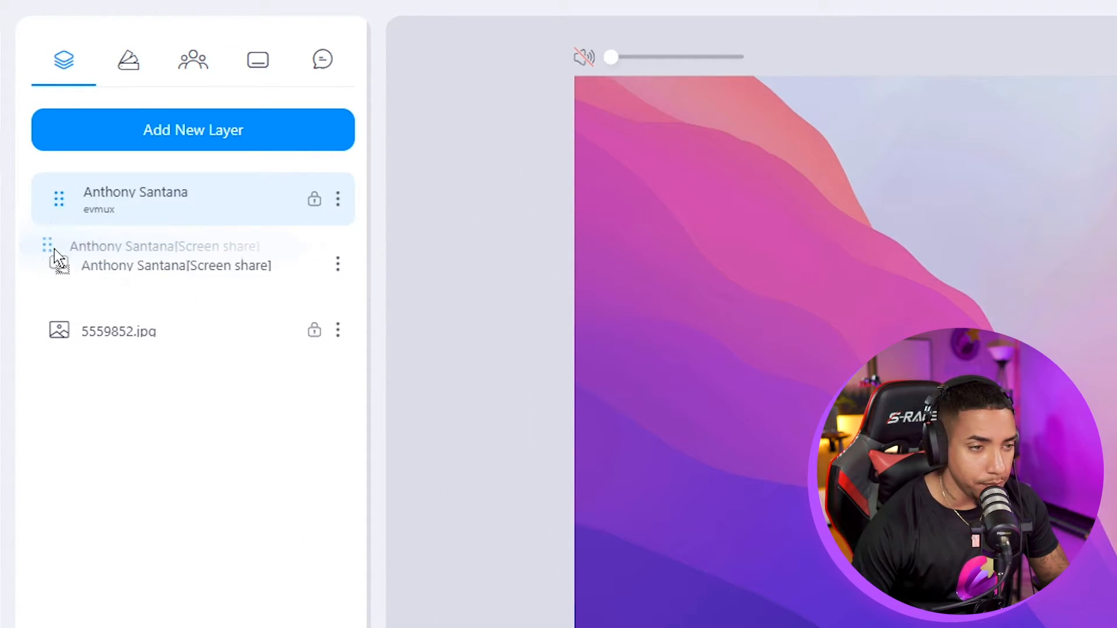
- Move the webcam layer above the screen share and shrink the shared screen from its corner
left_click_drag(54, 249, 59, 268)
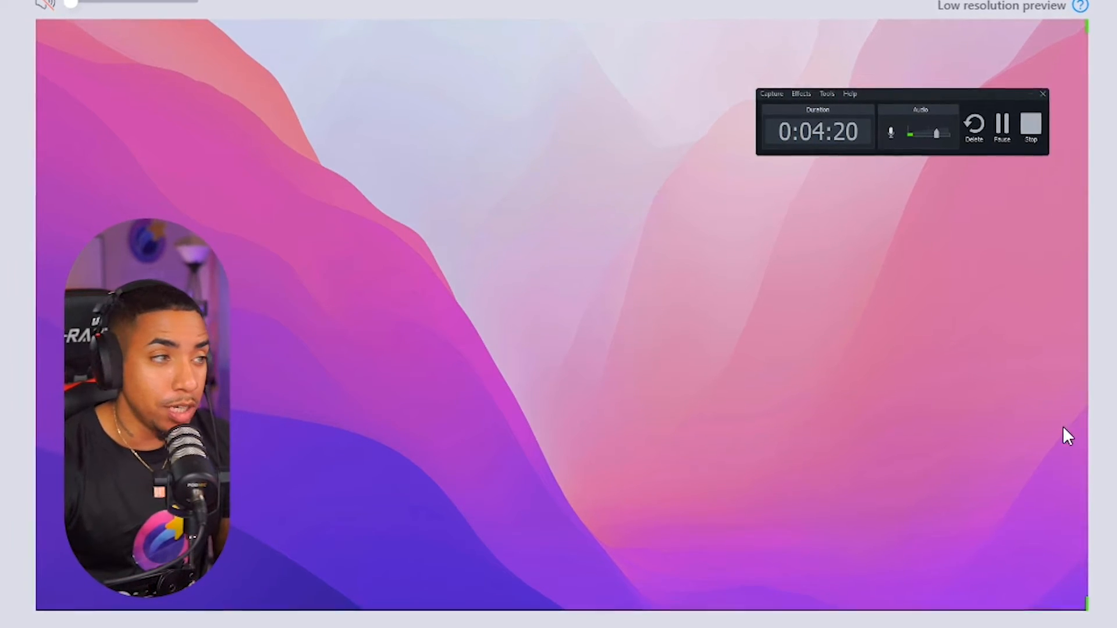
left_click_drag(886, 92, 848, 71)
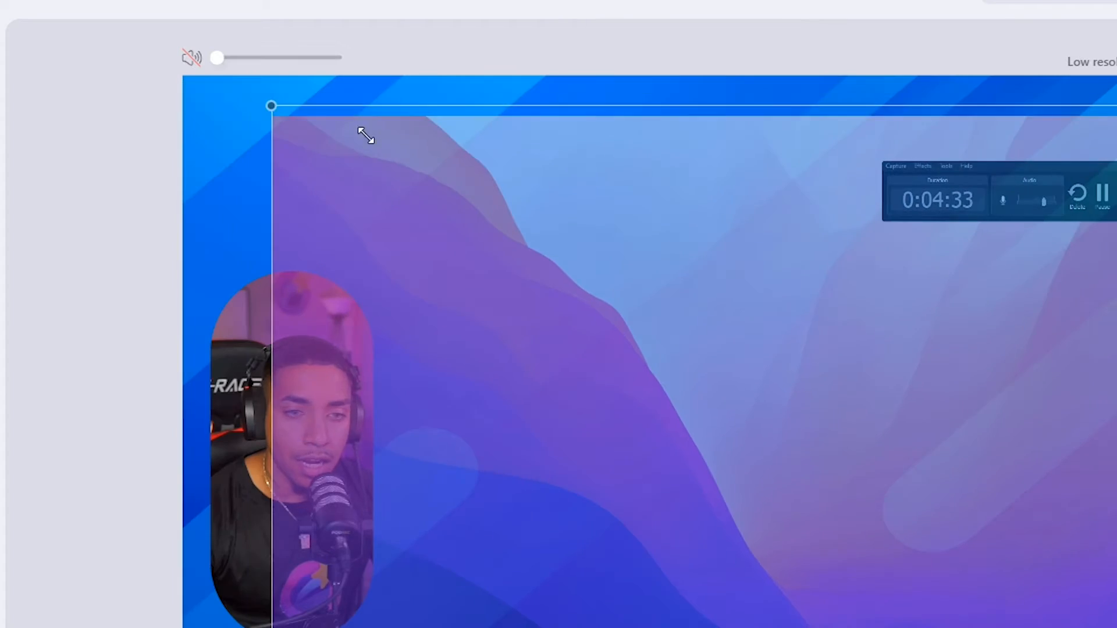
left_click_drag(366, 136, 660, 251)
left_click_drag(741, 417, 616, 310)
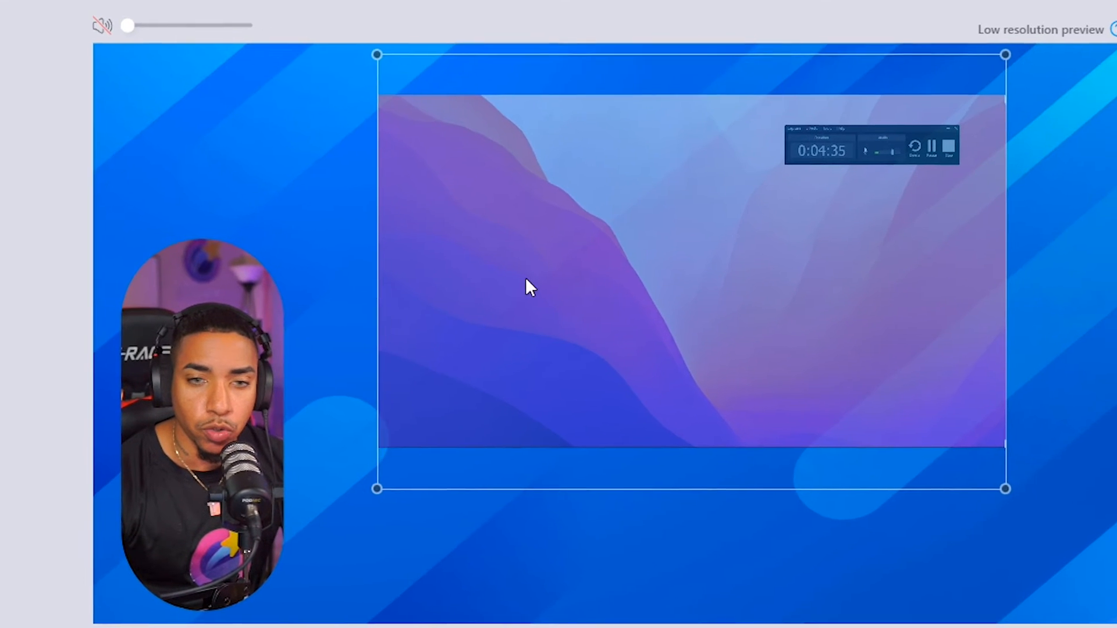
- Frame the shared screen on the right and raise the webcam pill on the left
left_click_drag(526, 278, 497, 295)
left_click_drag(925, 488, 997, 529)
left_click_drag(698, 367, 733, 378)
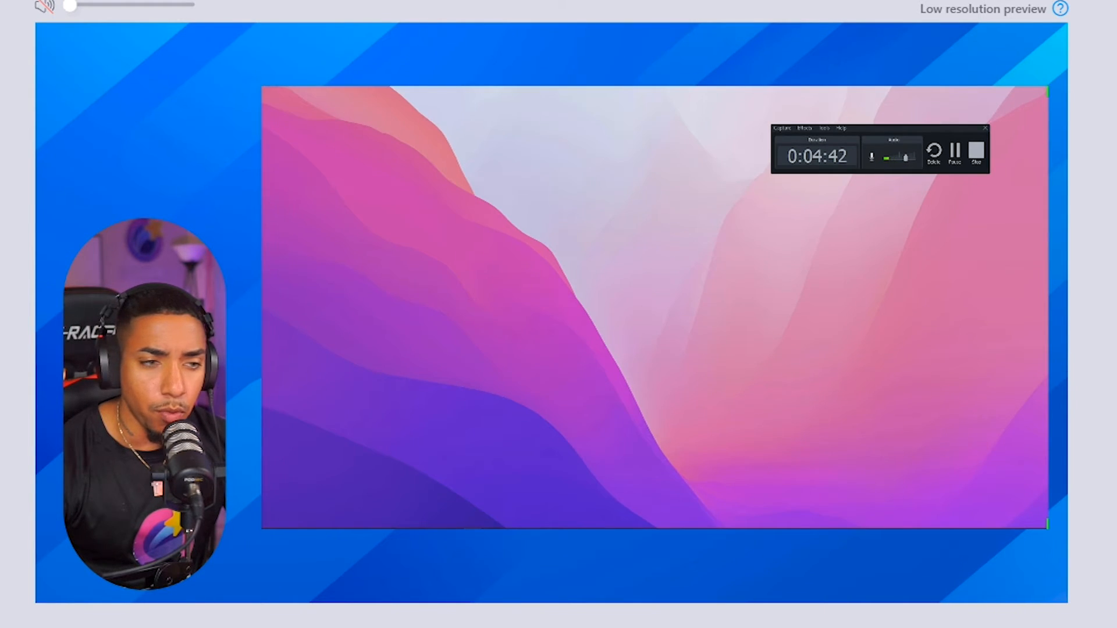
key("space")
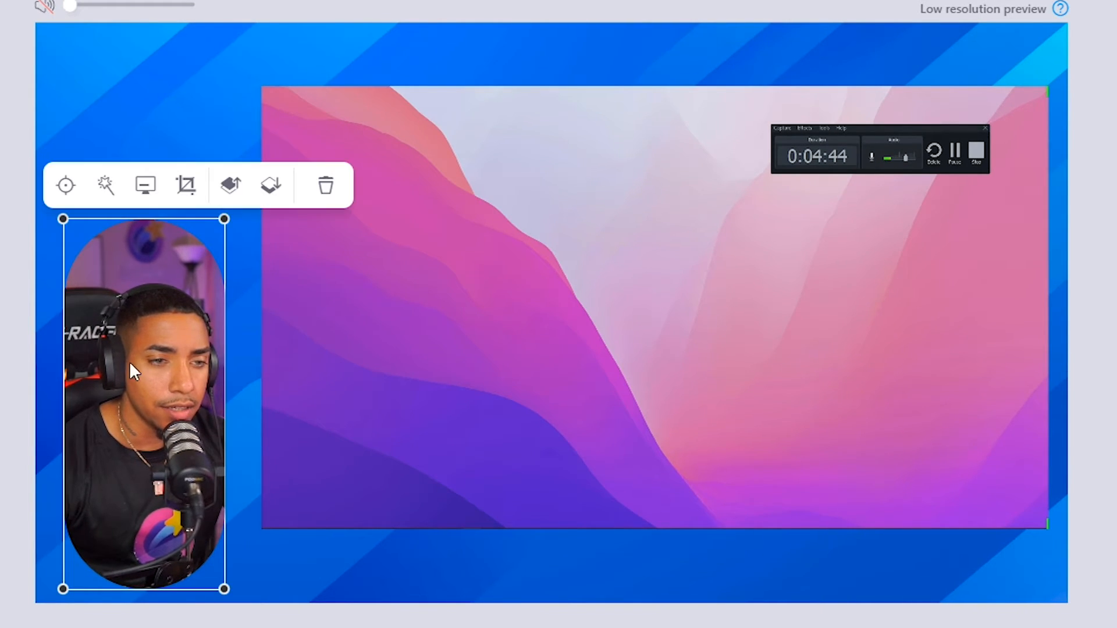
left_click_drag(129, 361, 144, 271)
left_click_drag(711, 307, 700, 299)
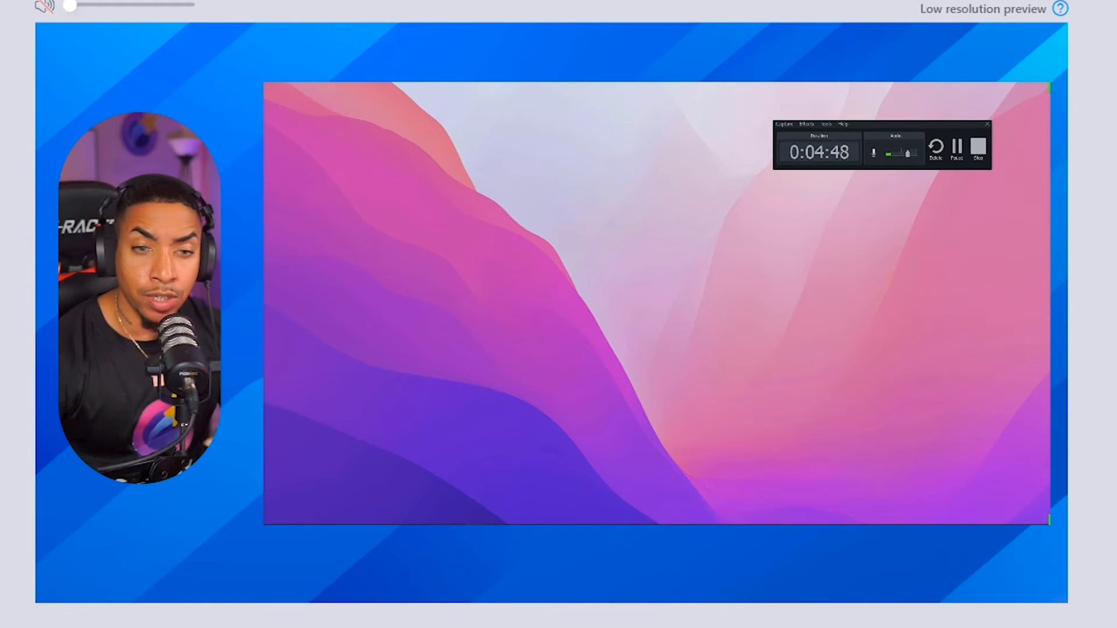